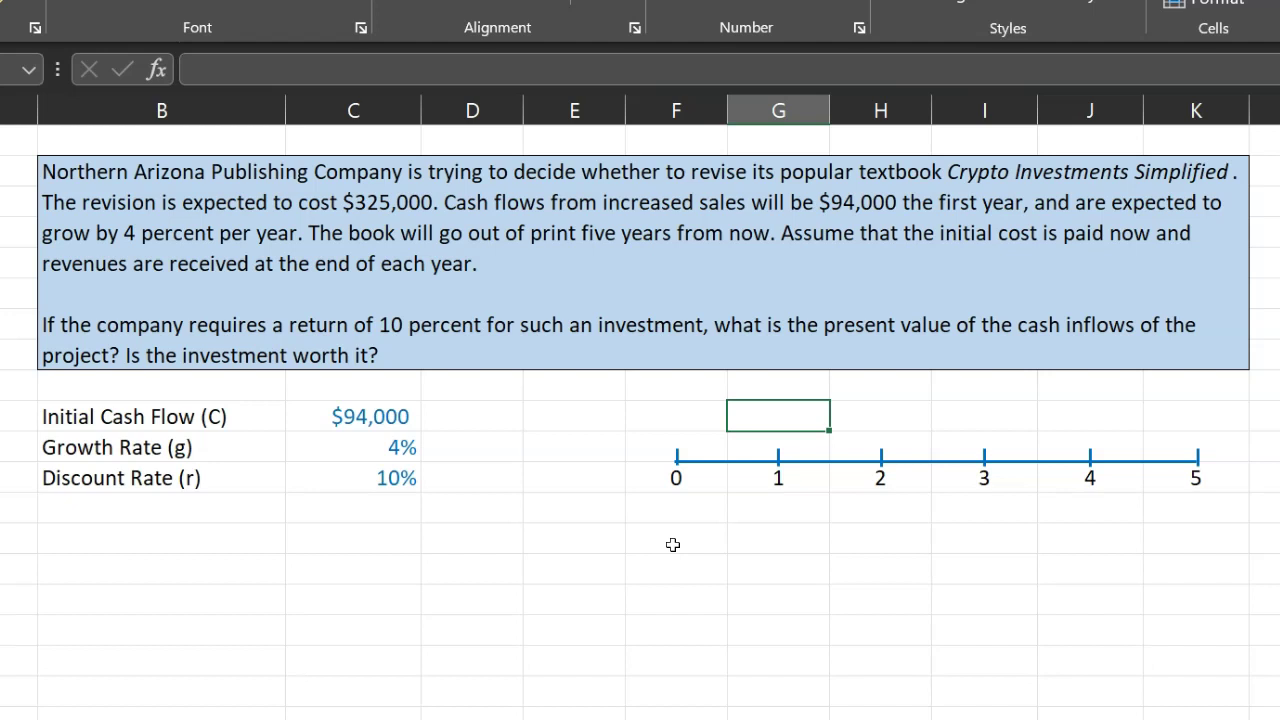
# Link the year 1 cash flow in G10 to the initial cash flow in C10
pyautogui.click(675, 478)
pyautogui.click(778, 484)
pyautogui.click(790, 422)
pyautogui.write('=')
pyautogui.press('Left')
pyautogui.press('Left')
pyautogui.press('Left')
pyautogui.press('Left')
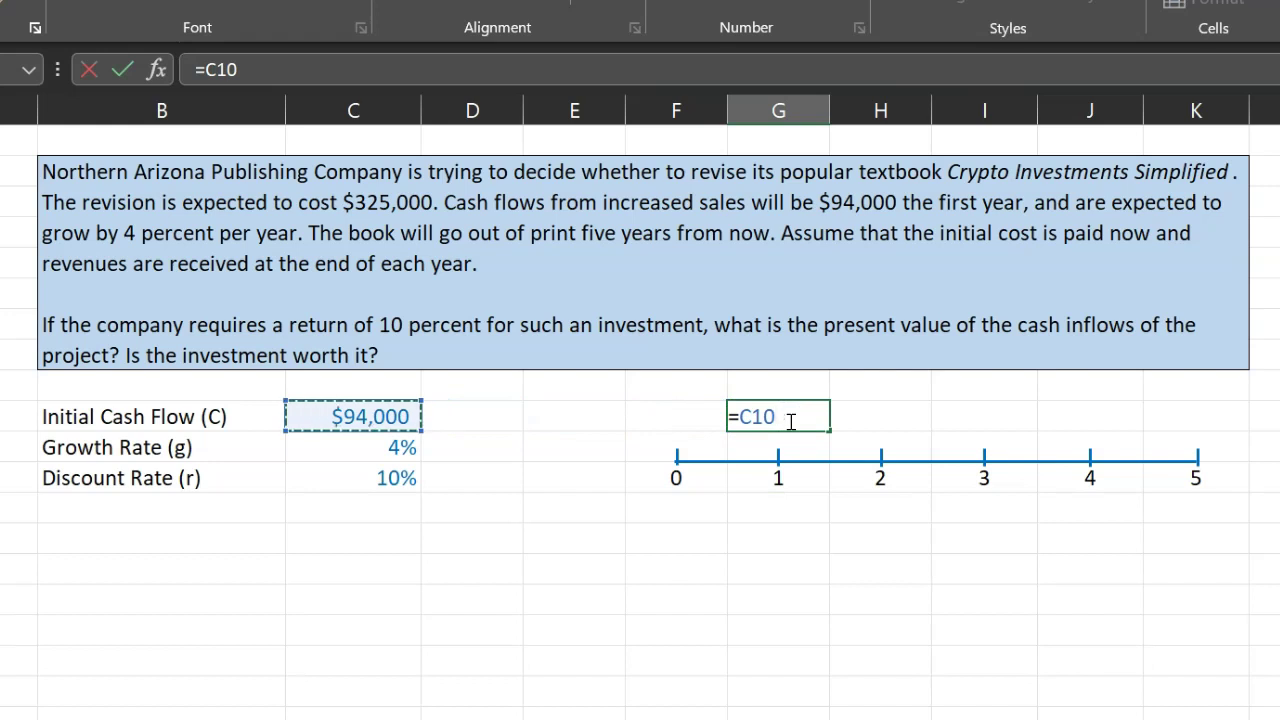
pyautogui.press('Return')
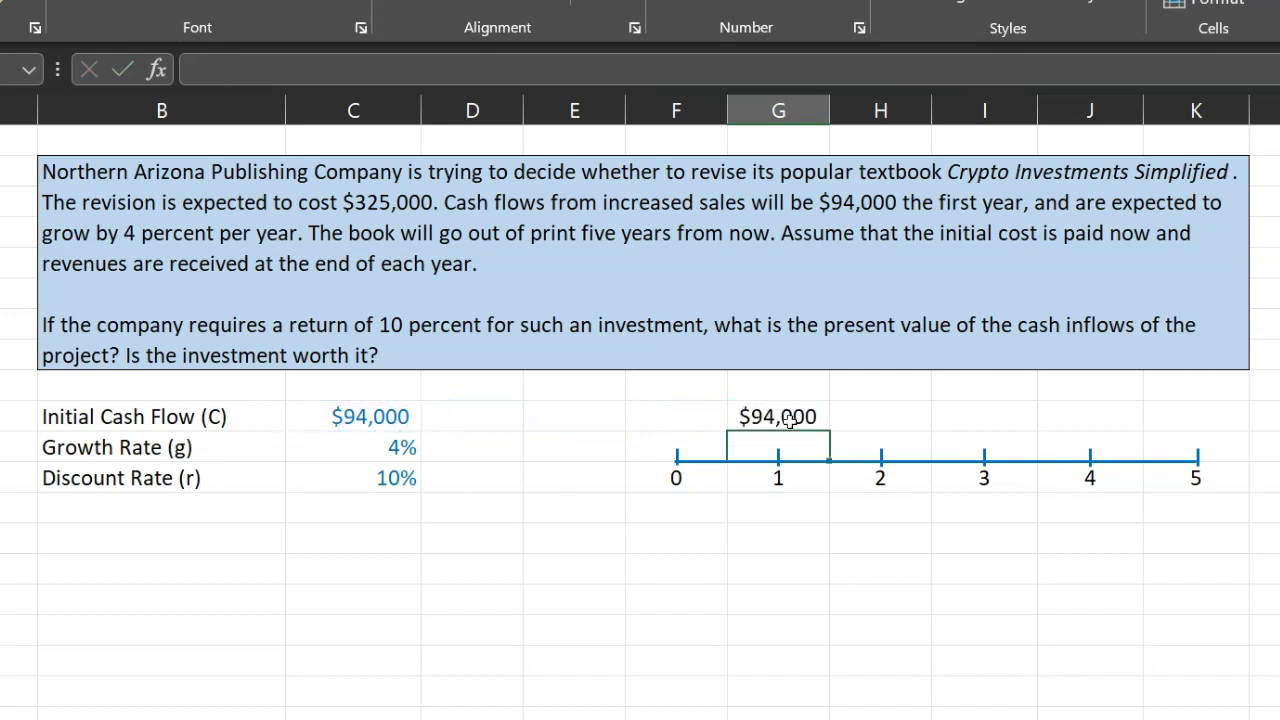
# Calculate the year 2 cash flow in H10 with =G10*(1+$C$11), keeping the growth rate reference absolute
pyautogui.click(902, 416)
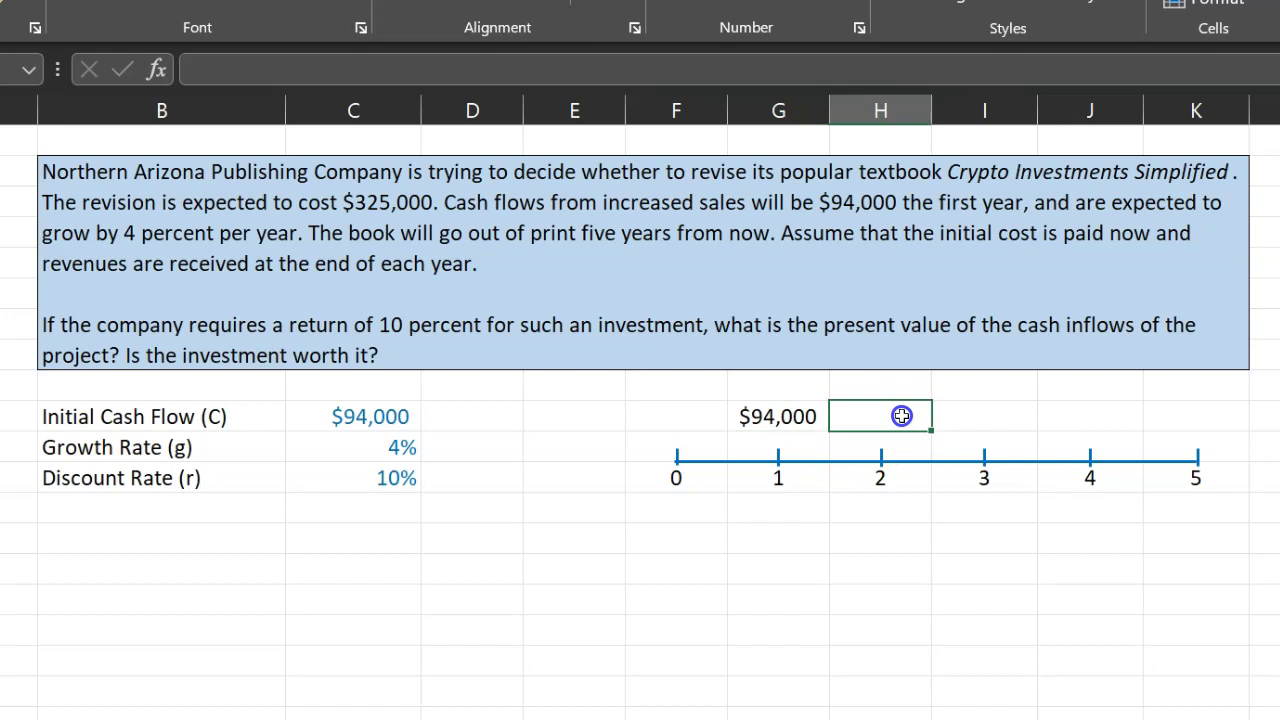
pyautogui.write('=')
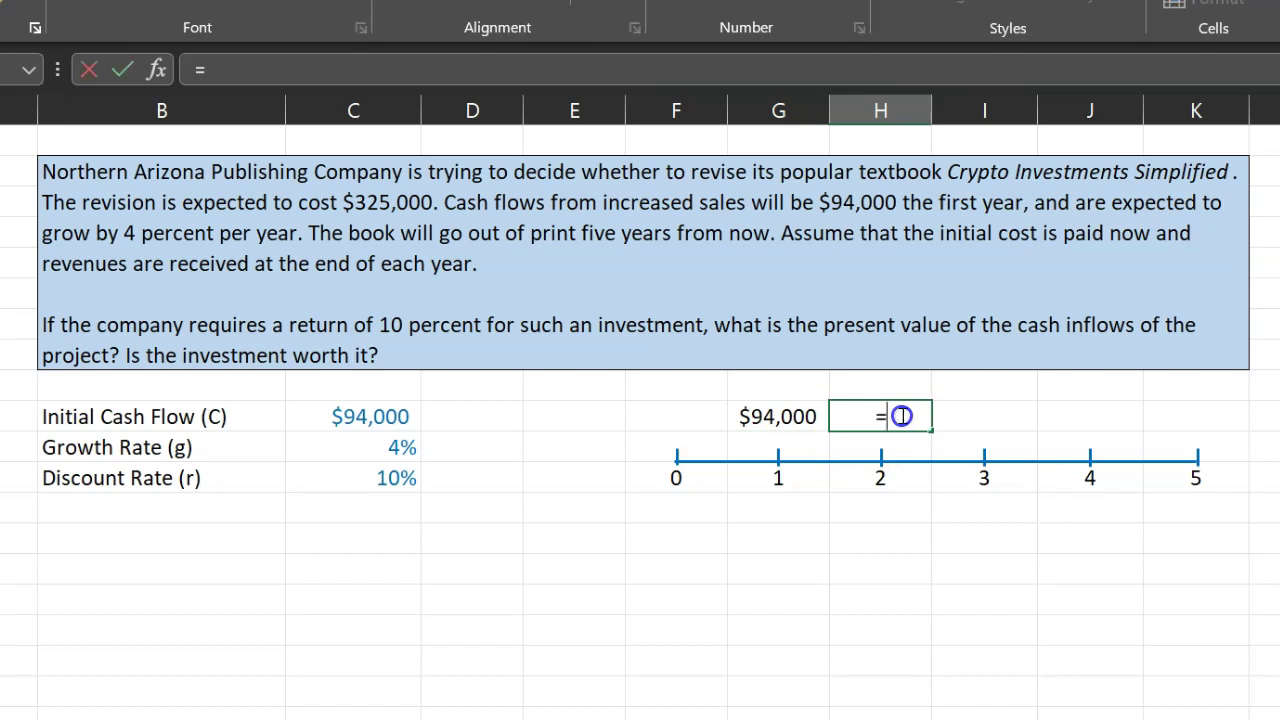
pyautogui.press('Left')
pyautogui.write('*')
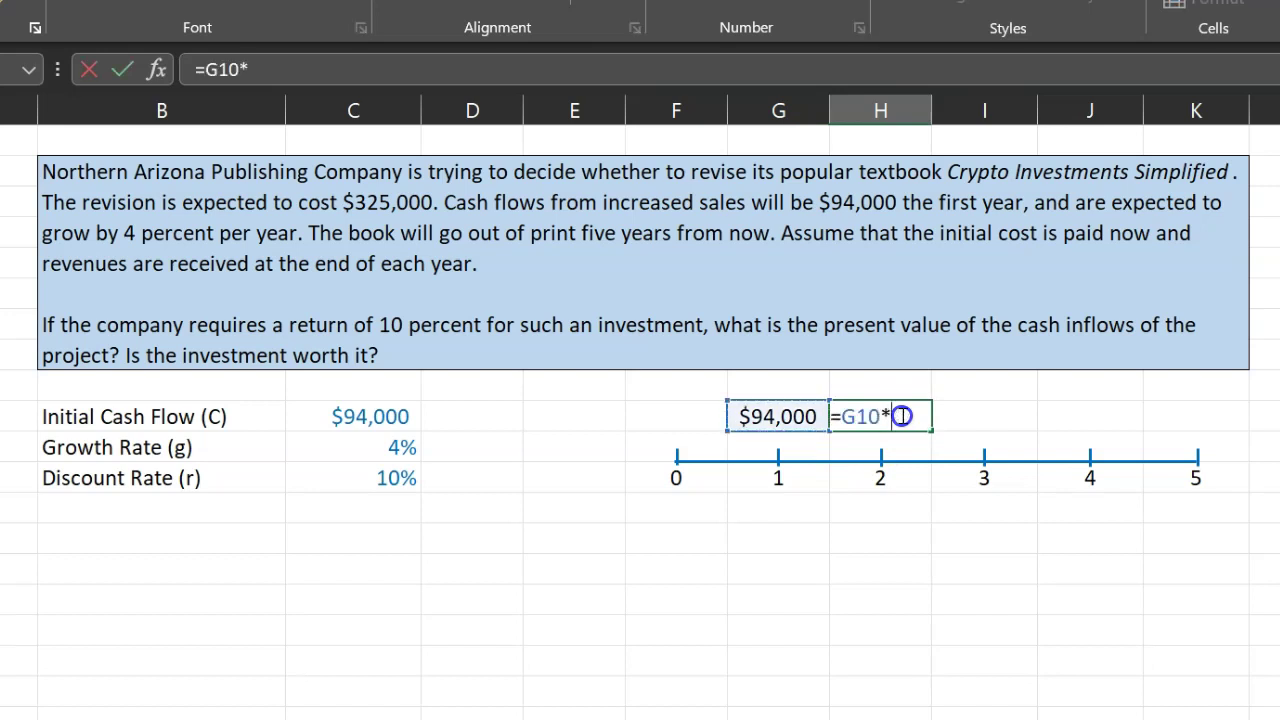
pyautogui.write('(1+')
pyautogui.click(403, 450)
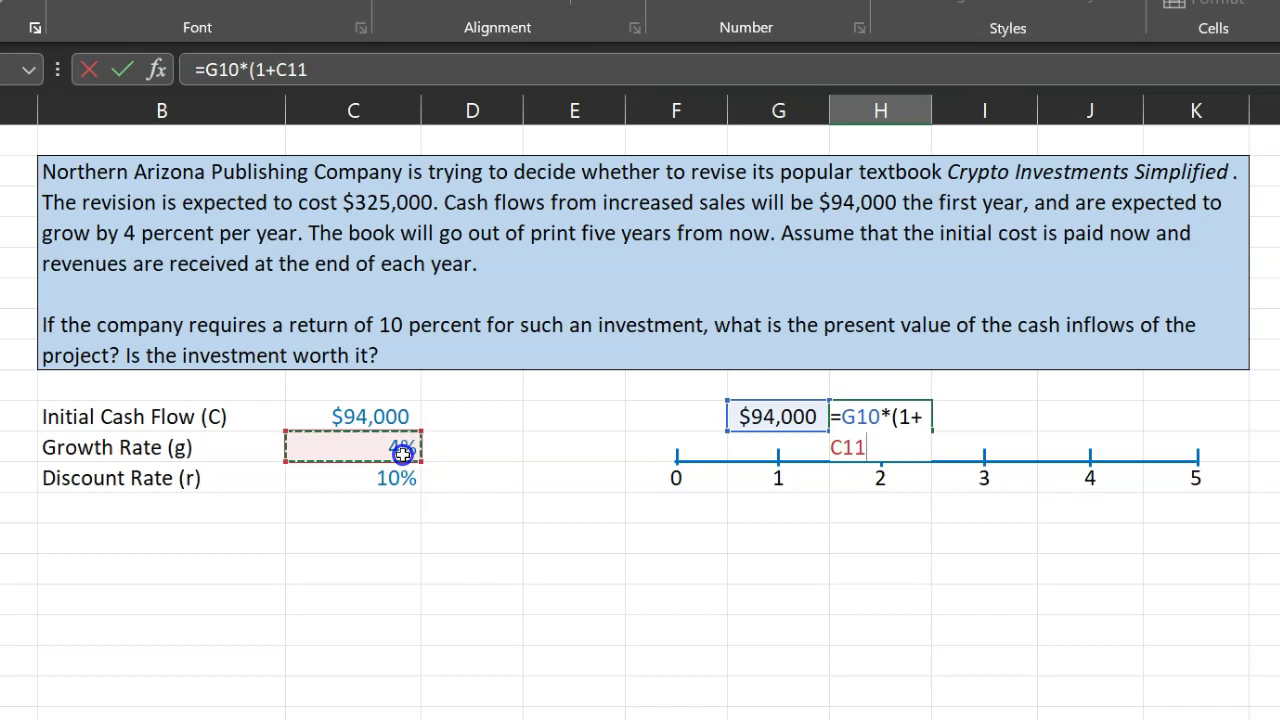
pyautogui.press('F4')
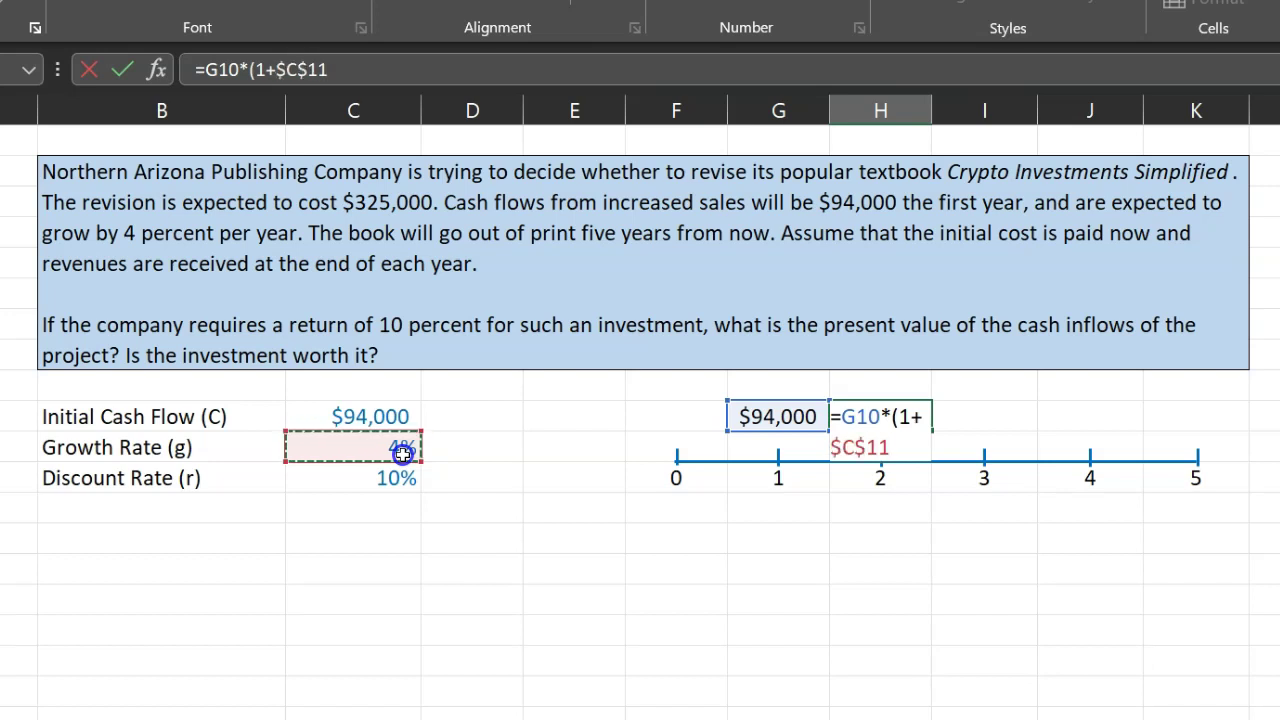
pyautogui.write(')')
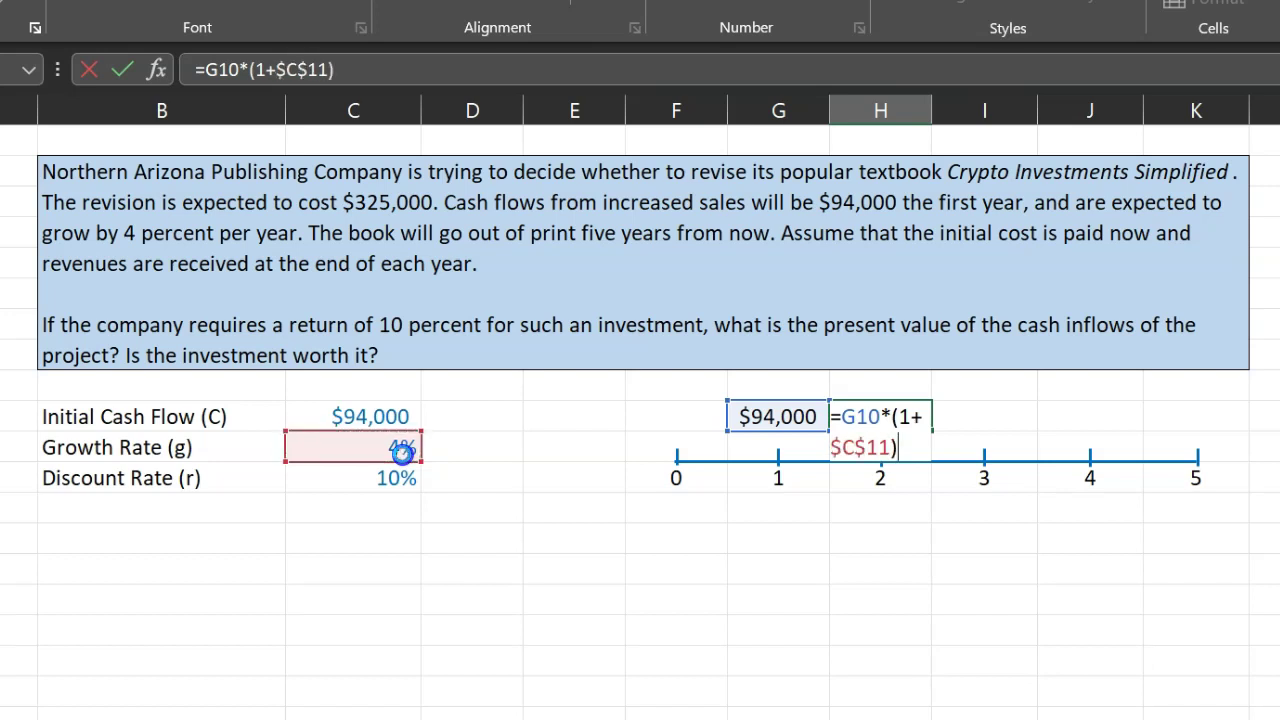
pyautogui.press('Return')
# Copy the year 2 cash flow formula to year 3 in I10 and check its cell references
pyautogui.press('Up')
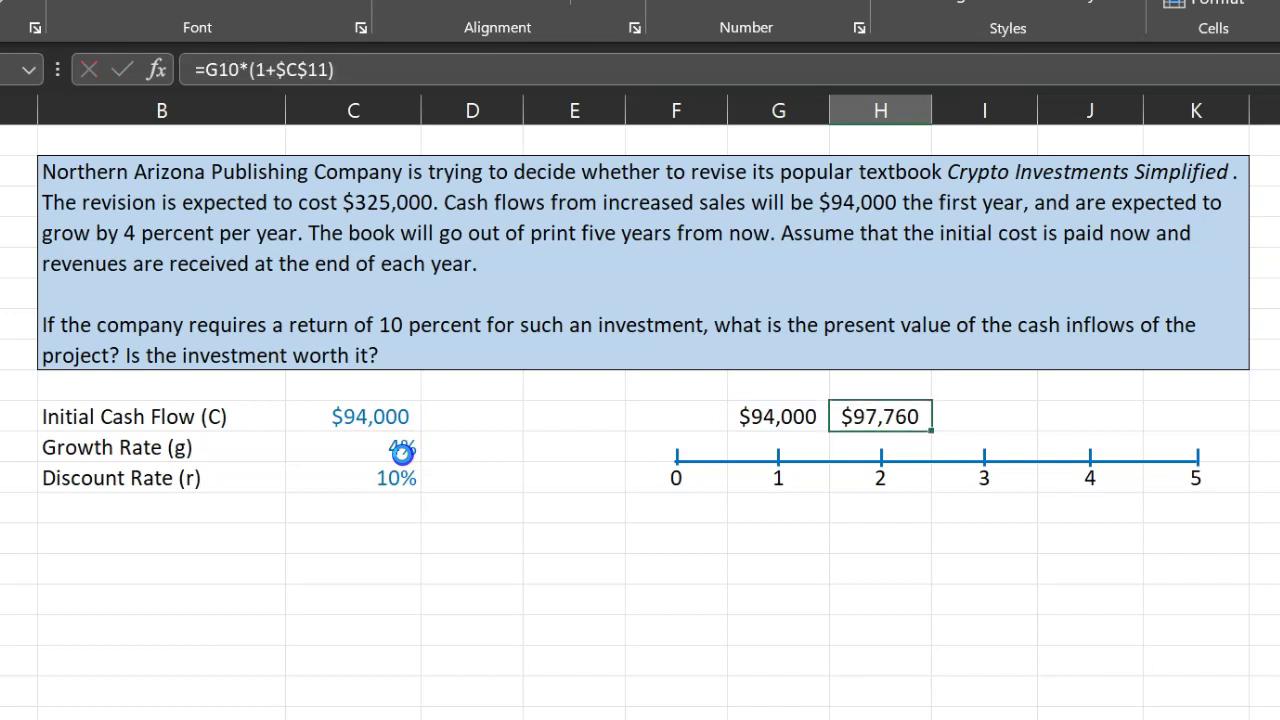
pyautogui.hotkey('ctrl', 'c')
pyautogui.press('Right')
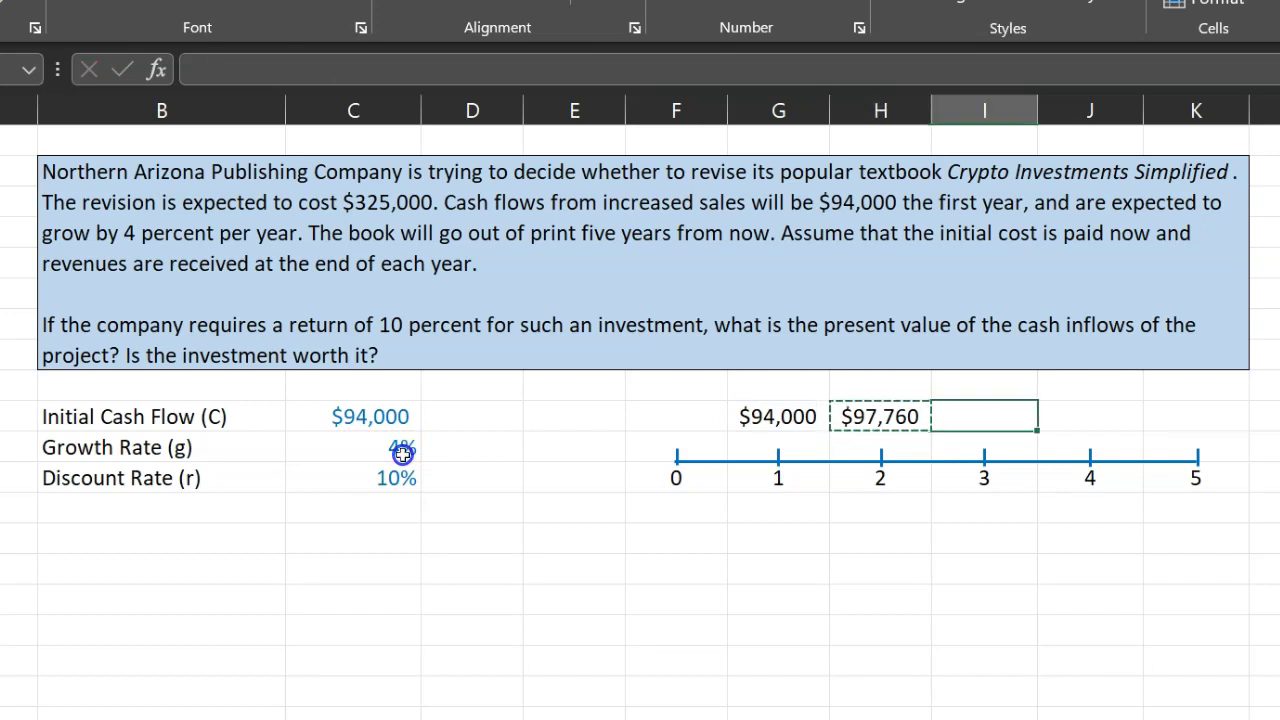
pyautogui.hotkey('ctrl', 'v')
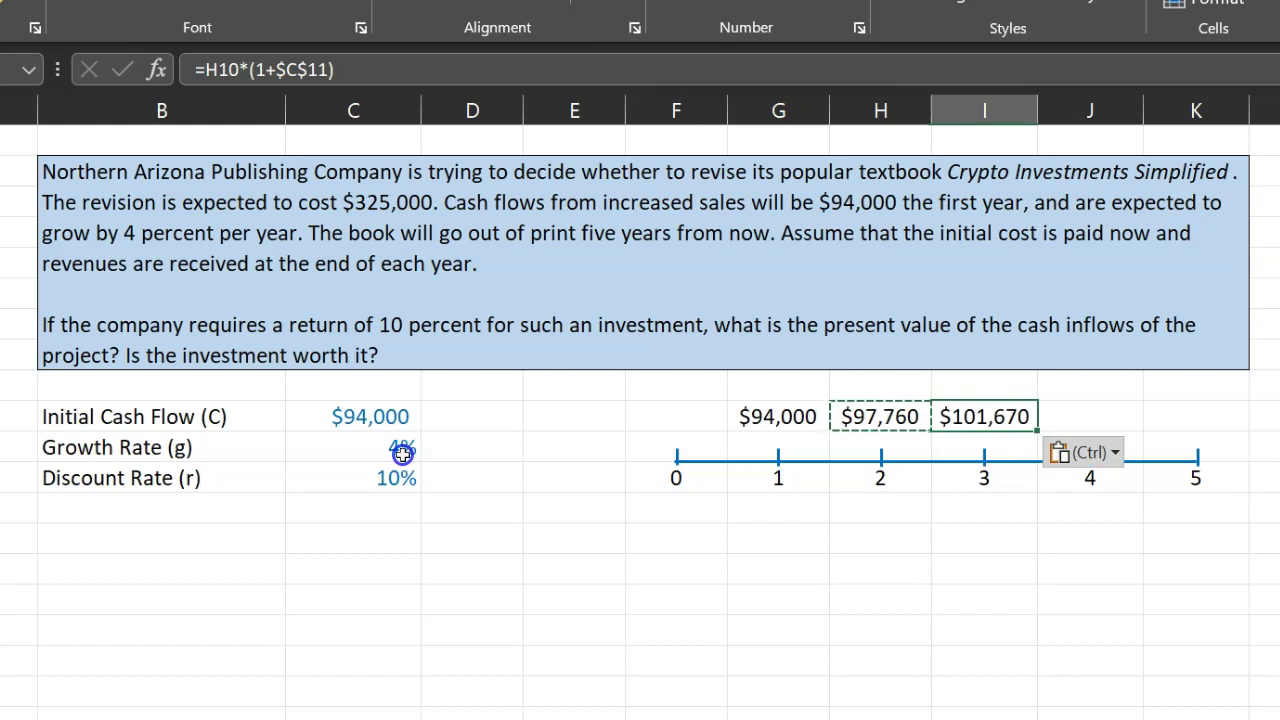
pyautogui.doubleClick(990, 418)
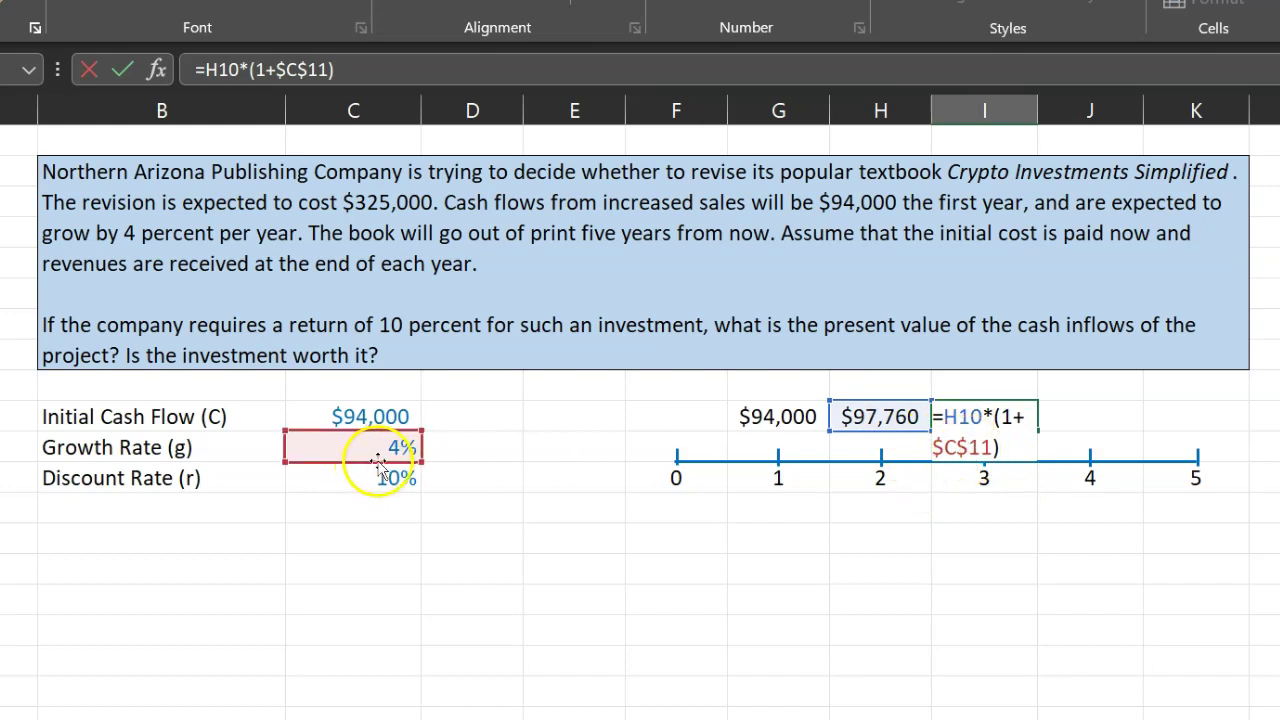
pyautogui.hotkey('ctrl', 'Return')
# Copy the year 3 cash flow formula to years 4 and 5 in J10:K10
pyautogui.hotkey('ctrl', 'c')
pyautogui.press('Right')
pyautogui.hotkey('shift', 'Right')
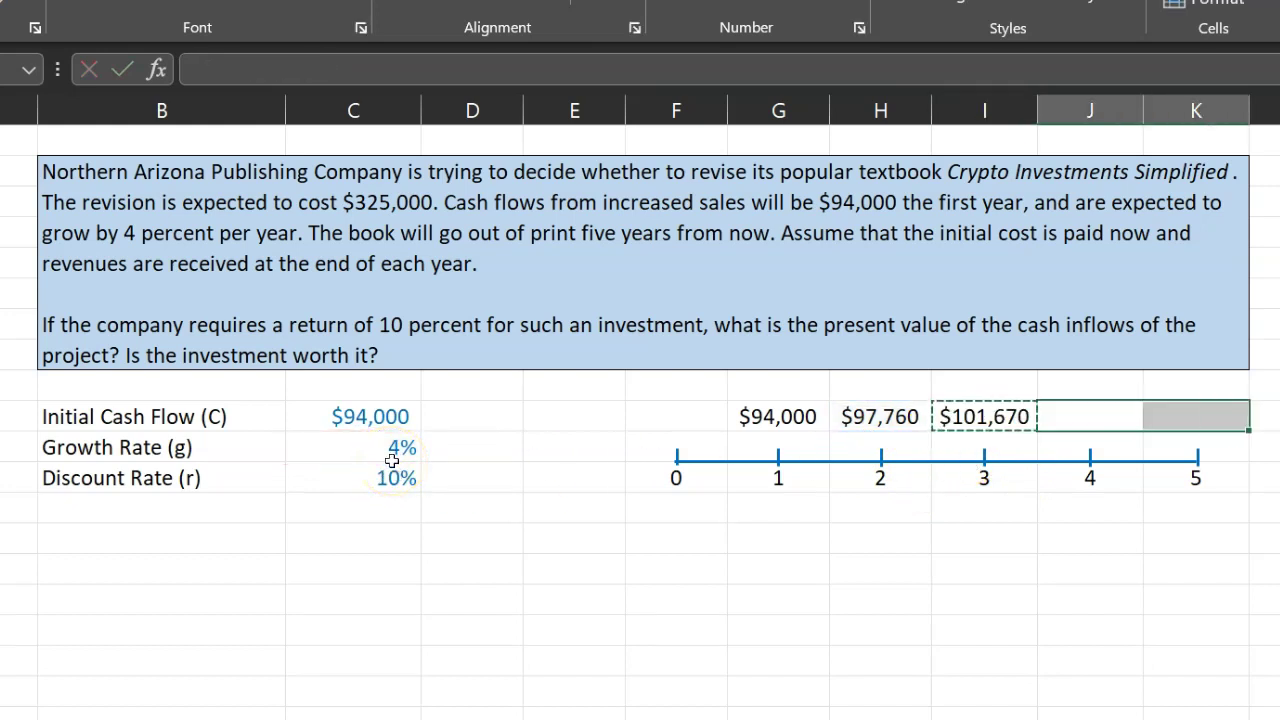
pyautogui.hotkey('ctrl', 'v')
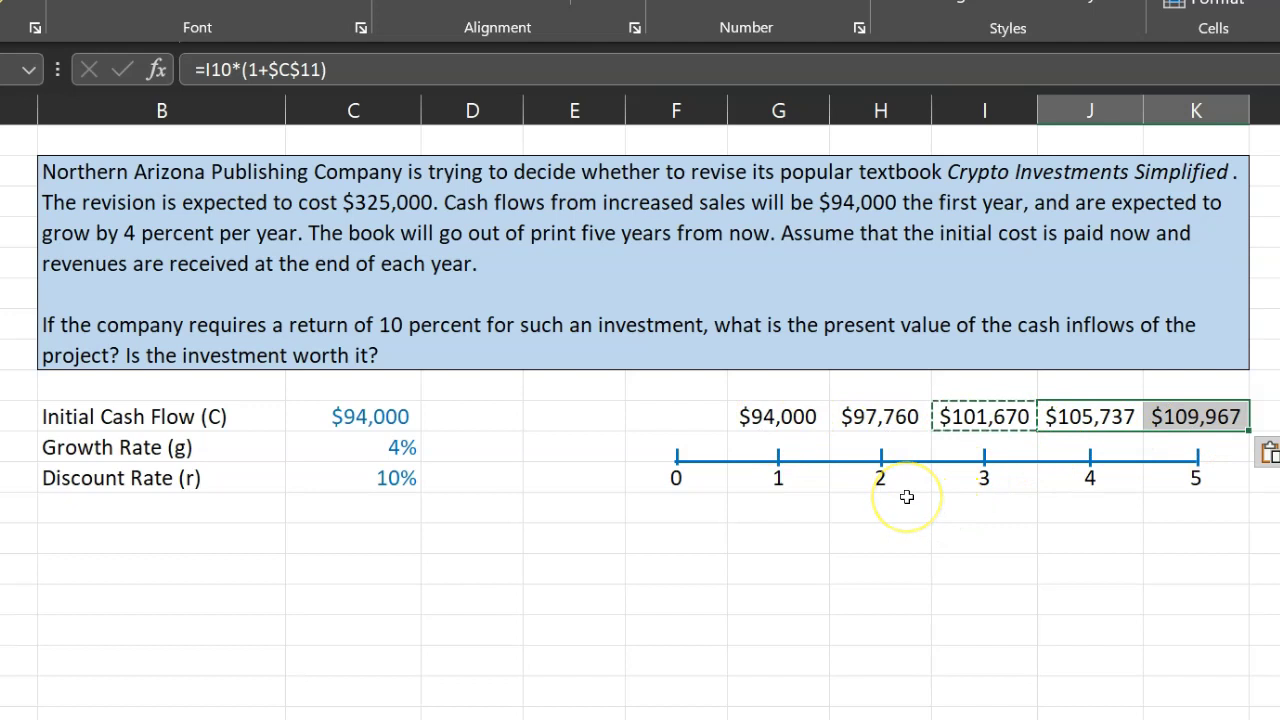
# Calculate Present Value (Excel) in C15 with NPV, using the discount rate in C12 and the cash flows in G10:K10
pyautogui.click(134, 543)
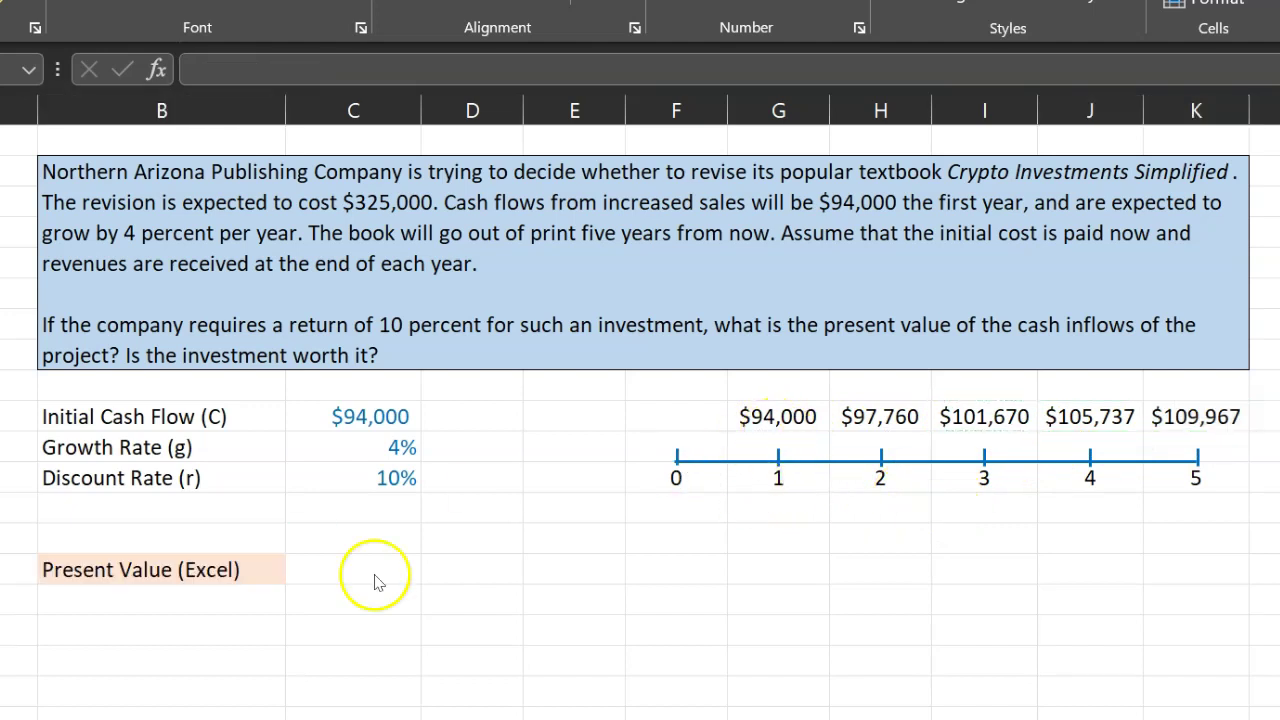
pyautogui.click(374, 574)
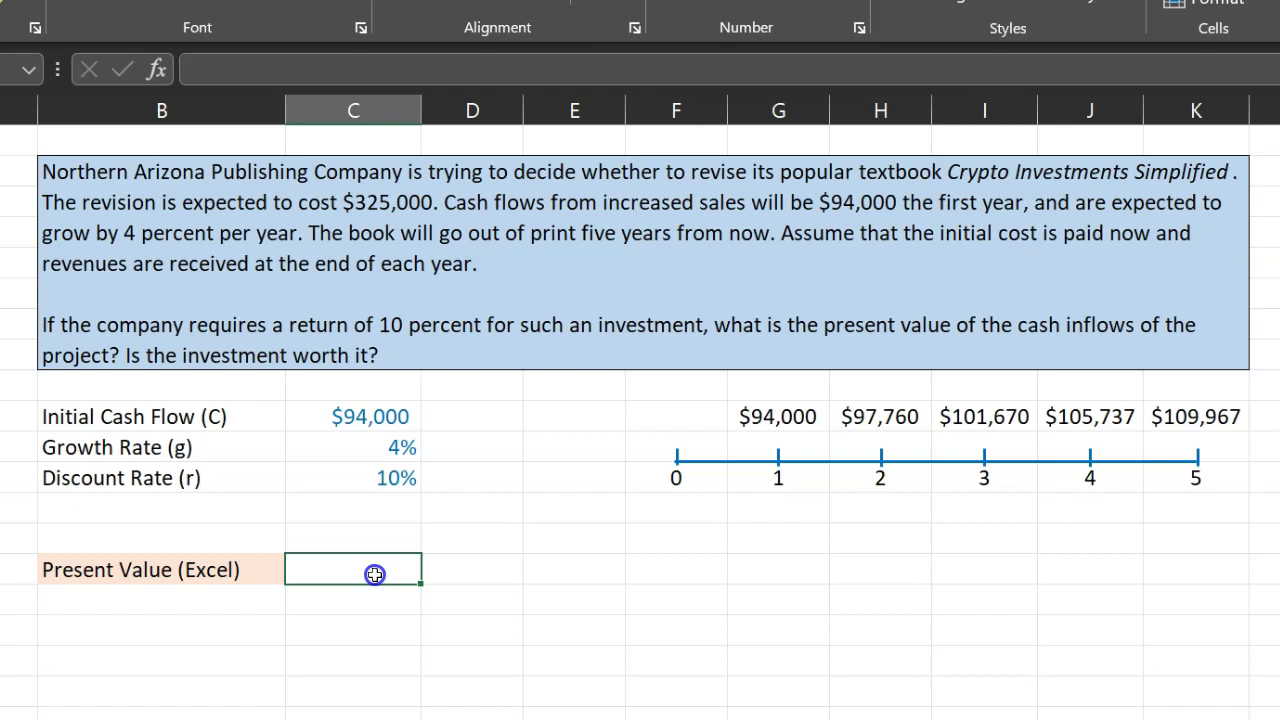
pyautogui.write('=npv(')
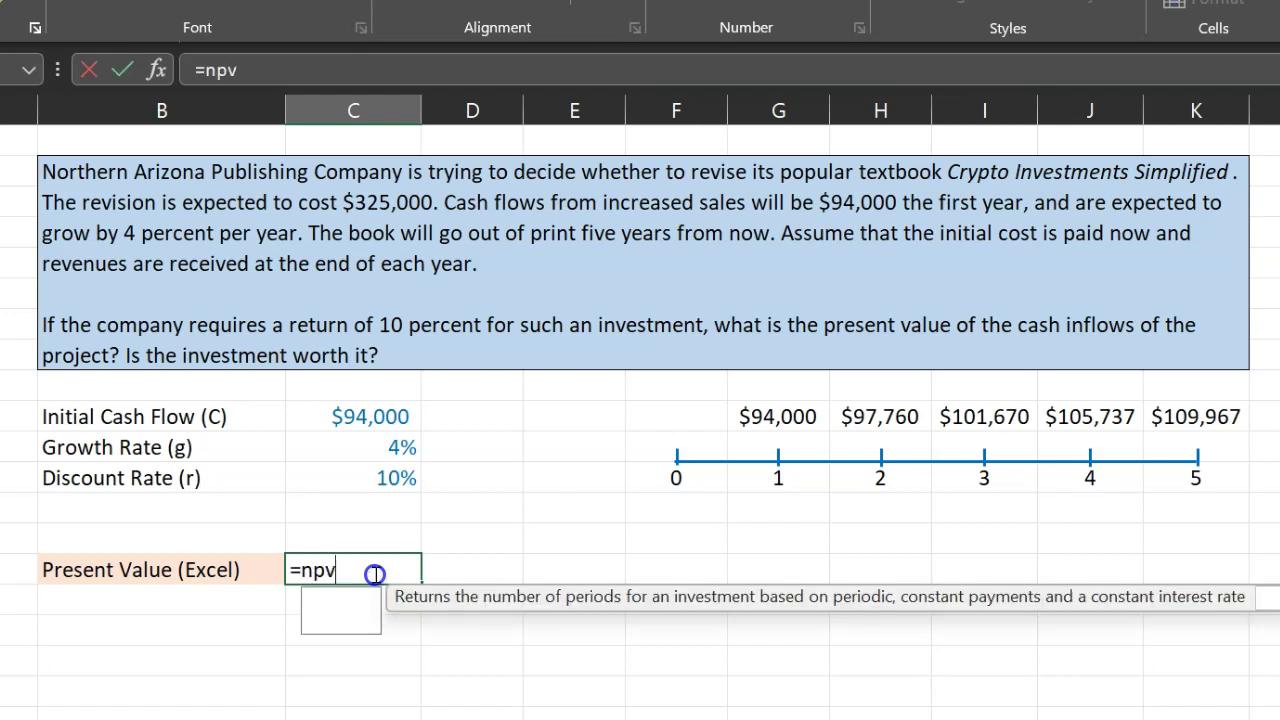
pyautogui.click(380, 479)
pyautogui.write(',')
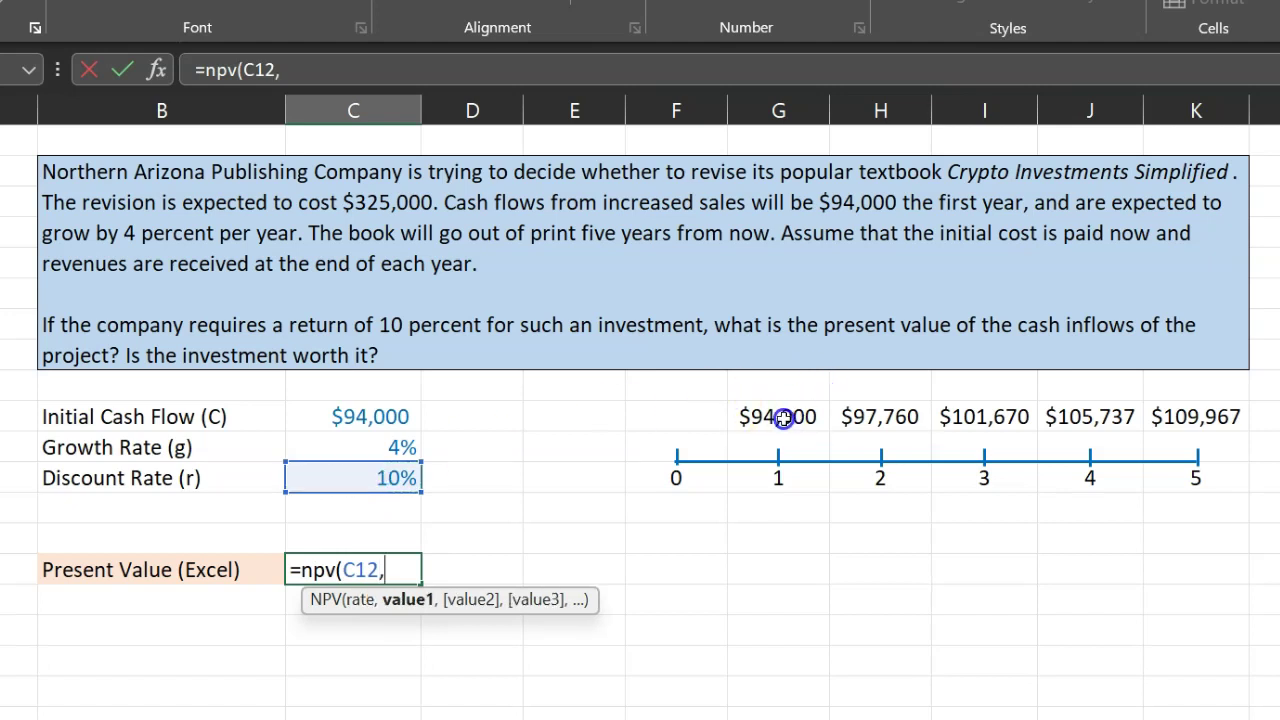
pyautogui.moveTo(786, 418); pyautogui.dragTo(1200, 424)
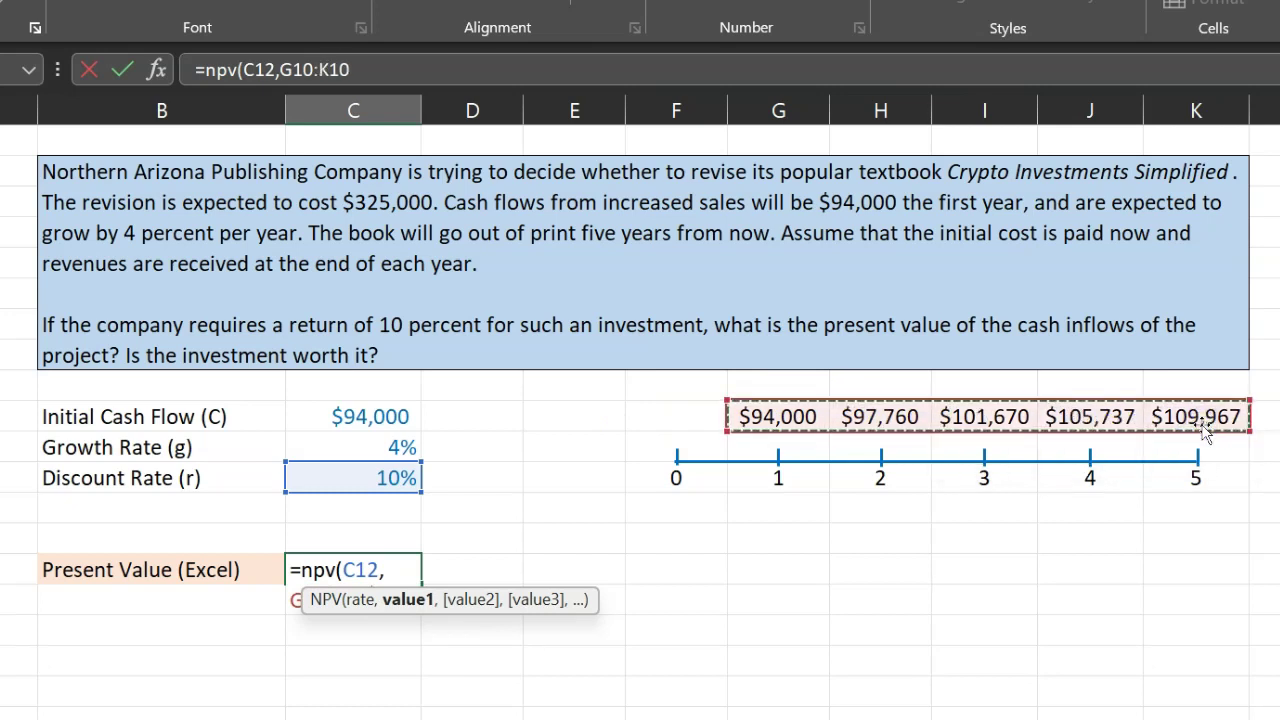
pyautogui.press('Return')
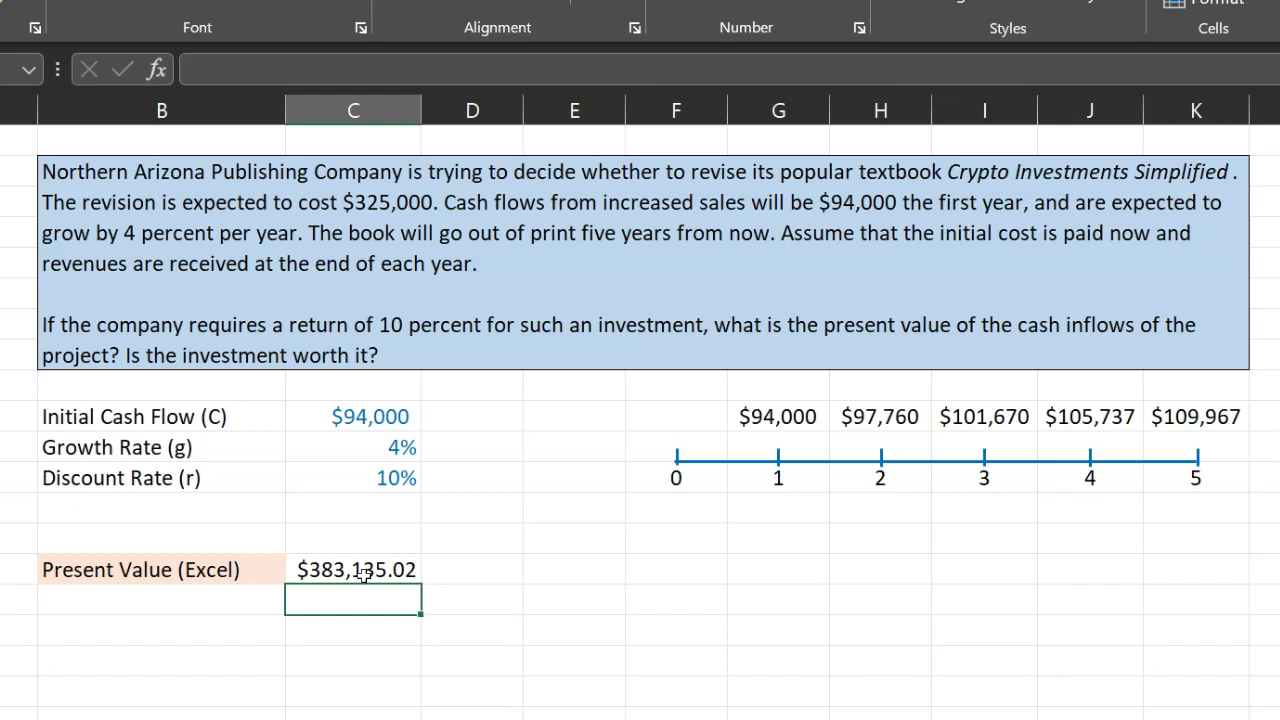
# Paste the image of the growing annuity present value equation below the timeline
pyautogui.click(563, 573)
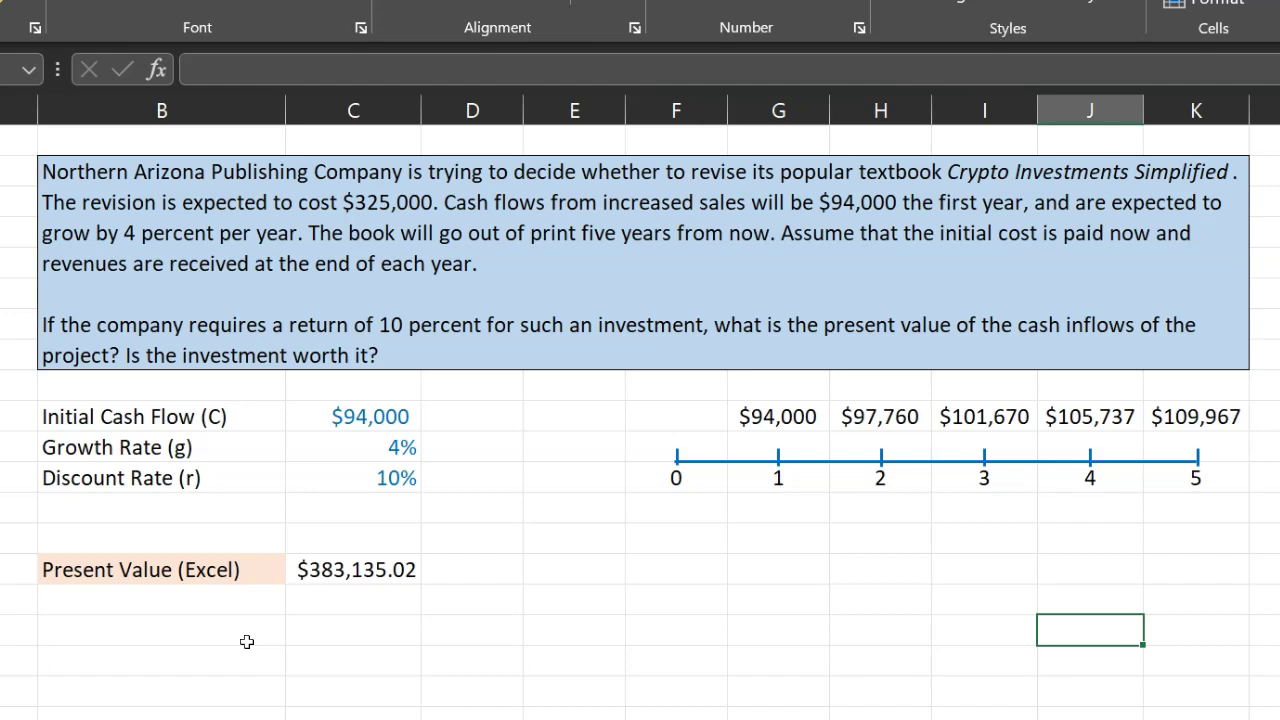
pyautogui.hotkey('ctrl', 'v')
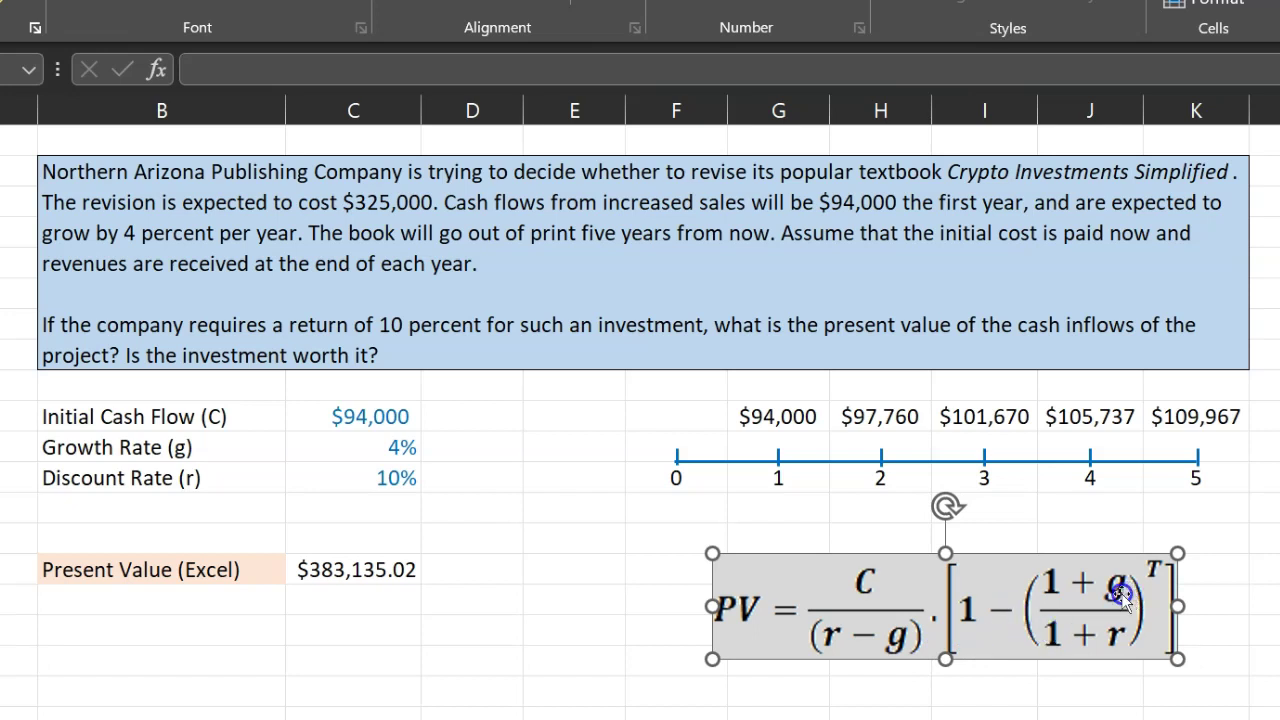
pyautogui.click(1229, 591)
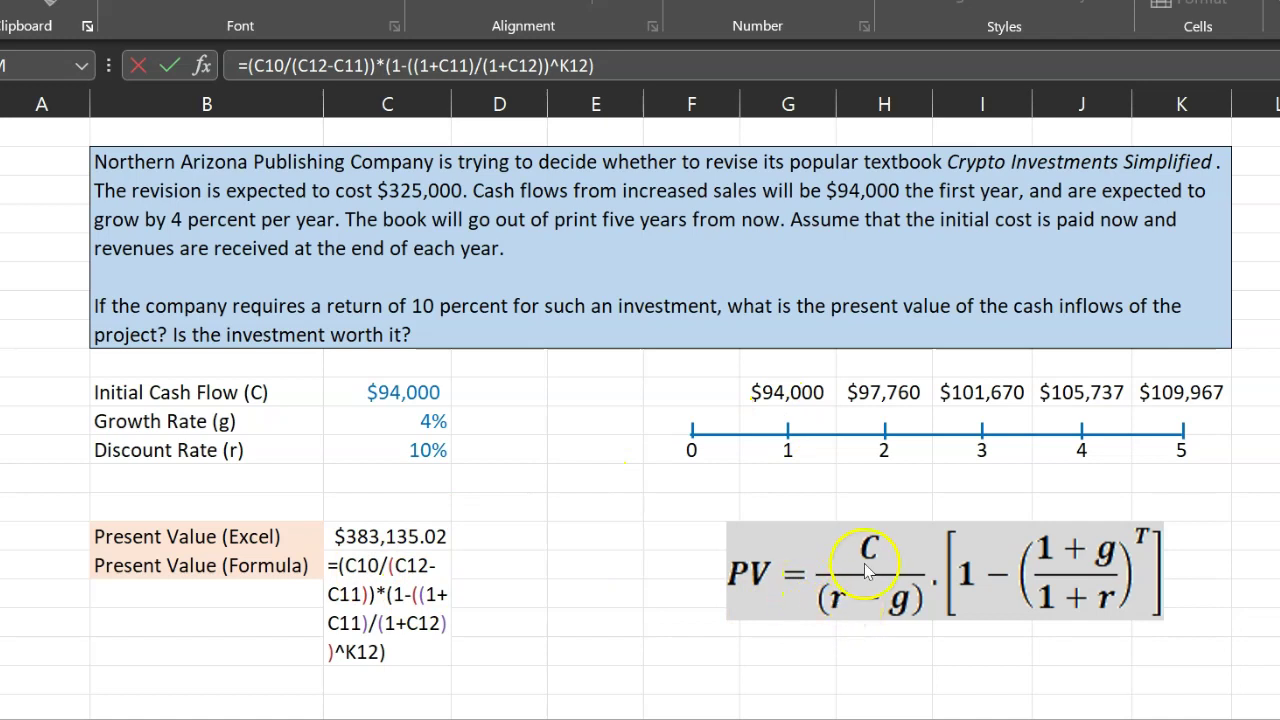
# Enter =(C10/(C12-C11))*(1-((1+C11)/(1+C12))^K12) in C16 as the Present Value (Formula) calculation
pyautogui.doubleClick(416, 566)
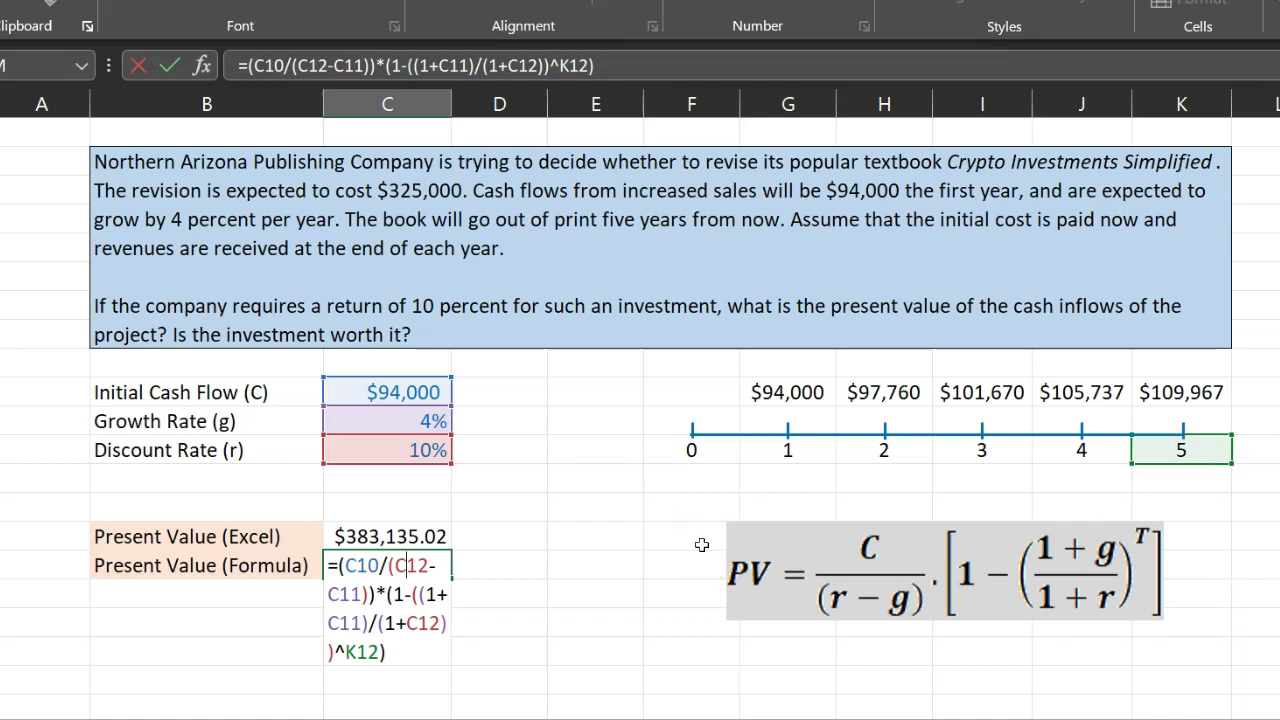
pyautogui.press('Return')
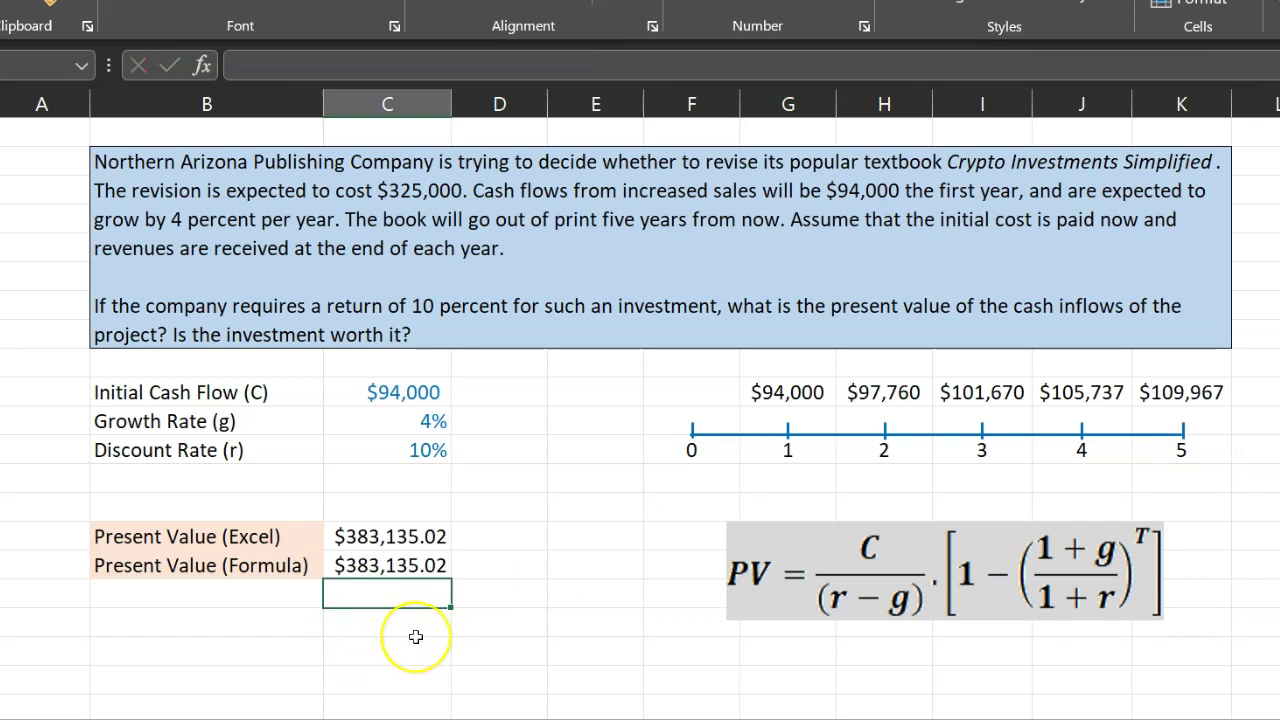